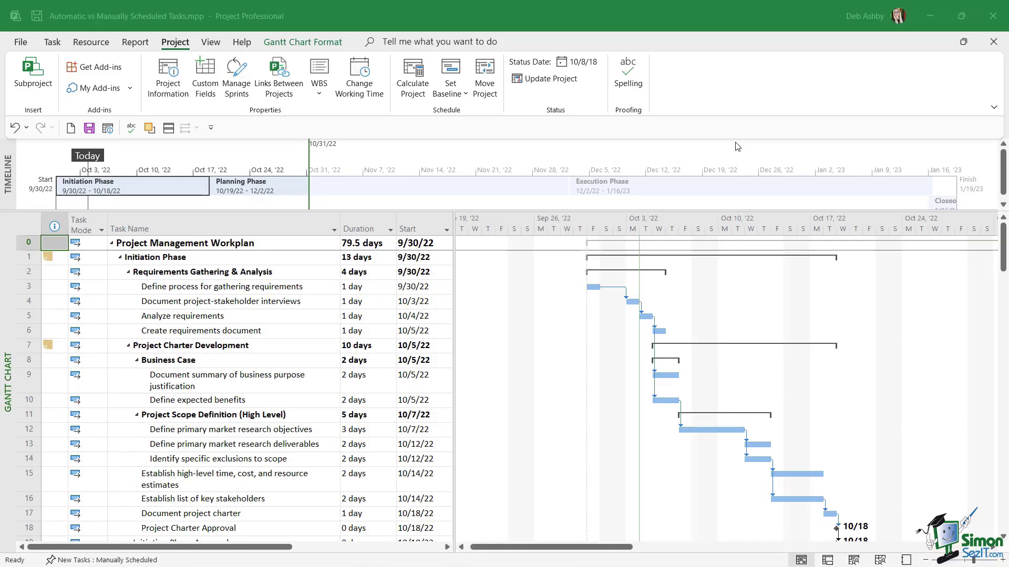
Step: Close the project and confirm saving changes to Automatic vs Manually Scheduled Tasks.mpp
key("alt+F4")
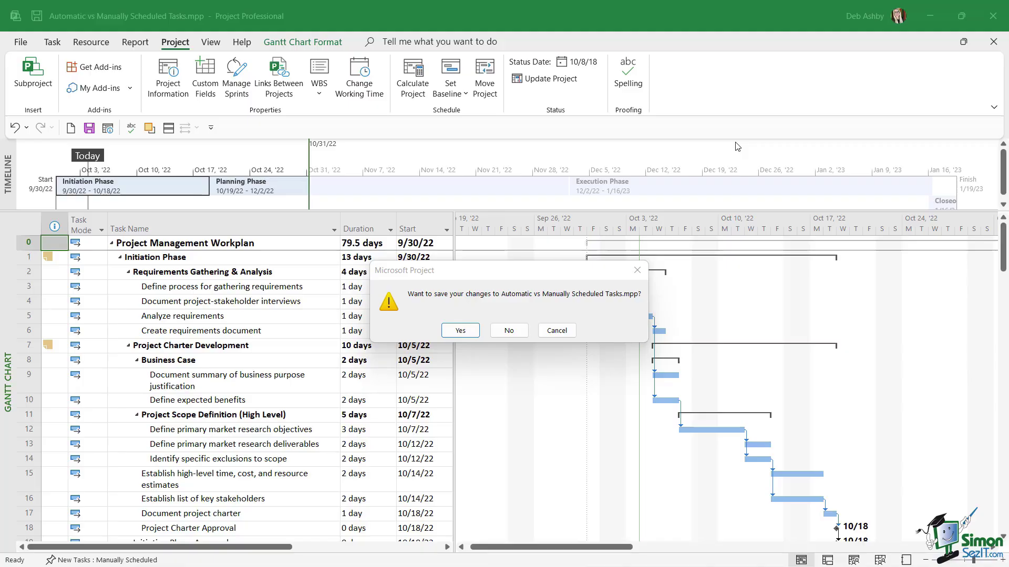
left_click(460, 330)
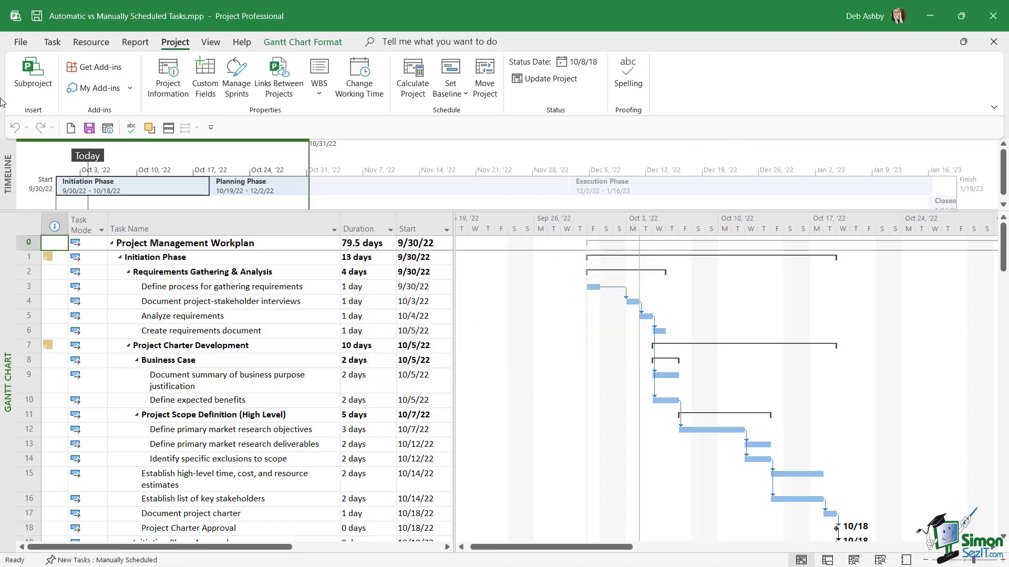
Step: In Project Options' Schedule page, set new tasks created to Auto Scheduled
left_click(21, 42)
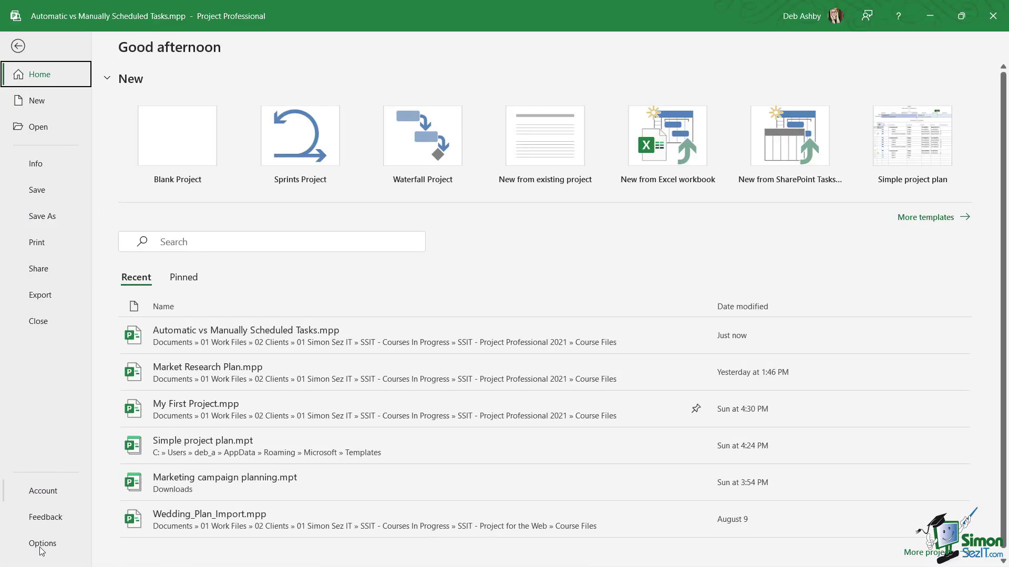
left_click(42, 546)
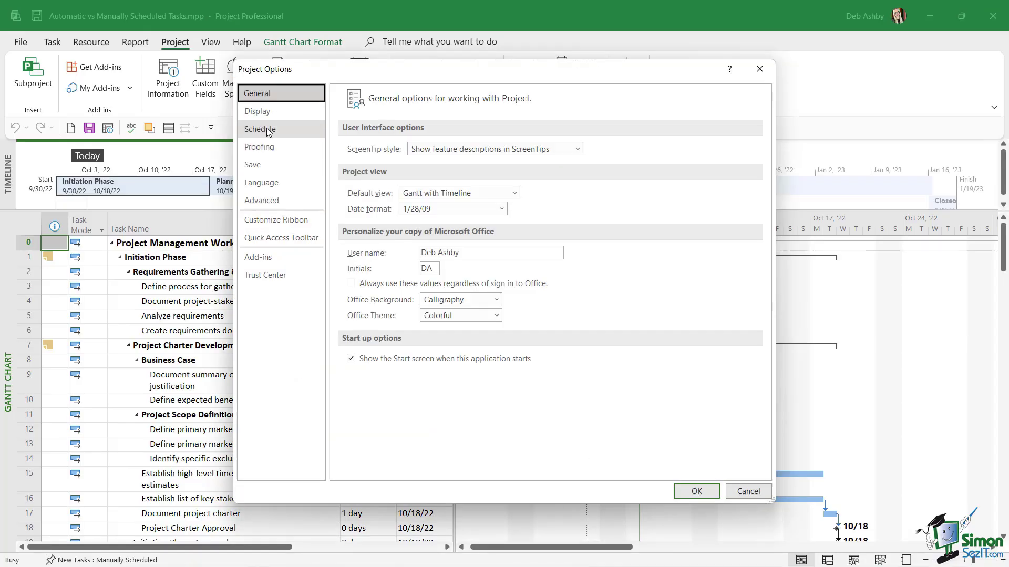
left_click(266, 128)
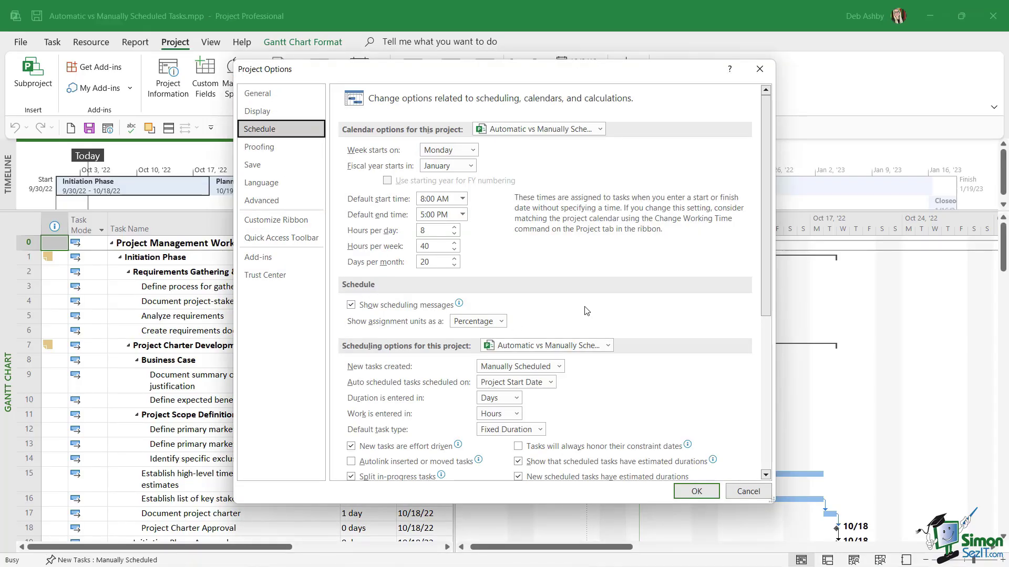
scroll(587, 311, "down", 4)
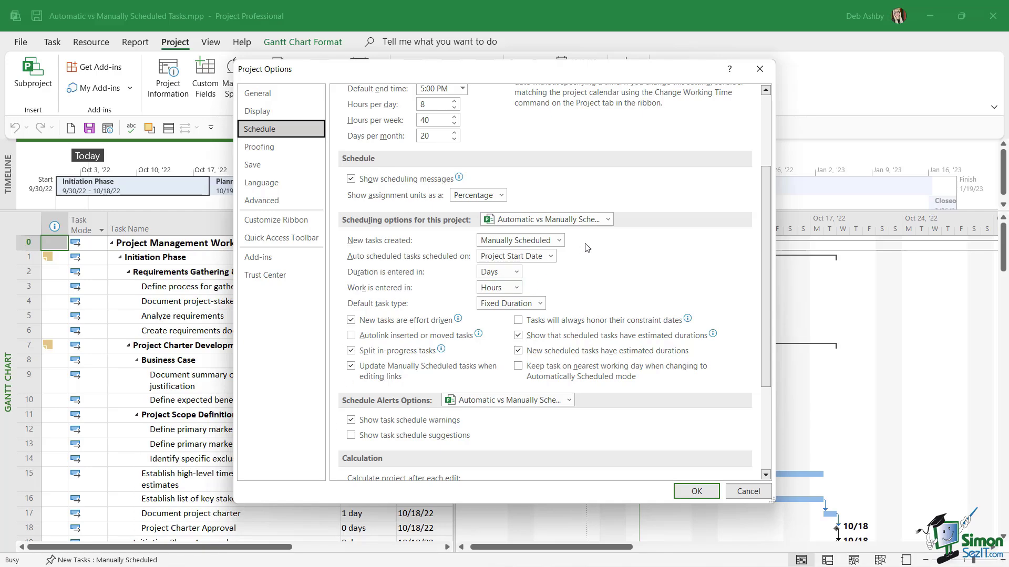
left_click(560, 241)
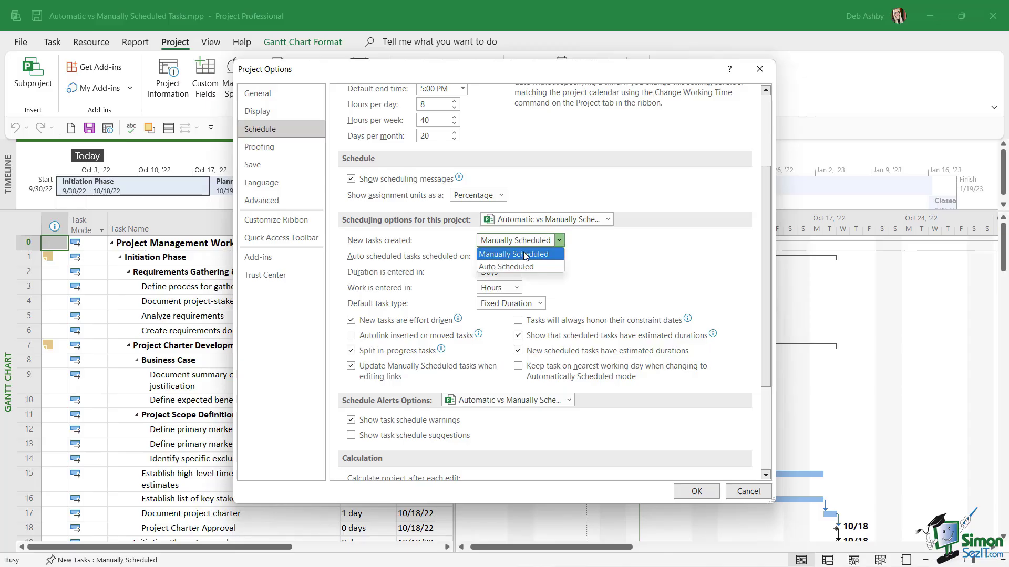
left_click(515, 267)
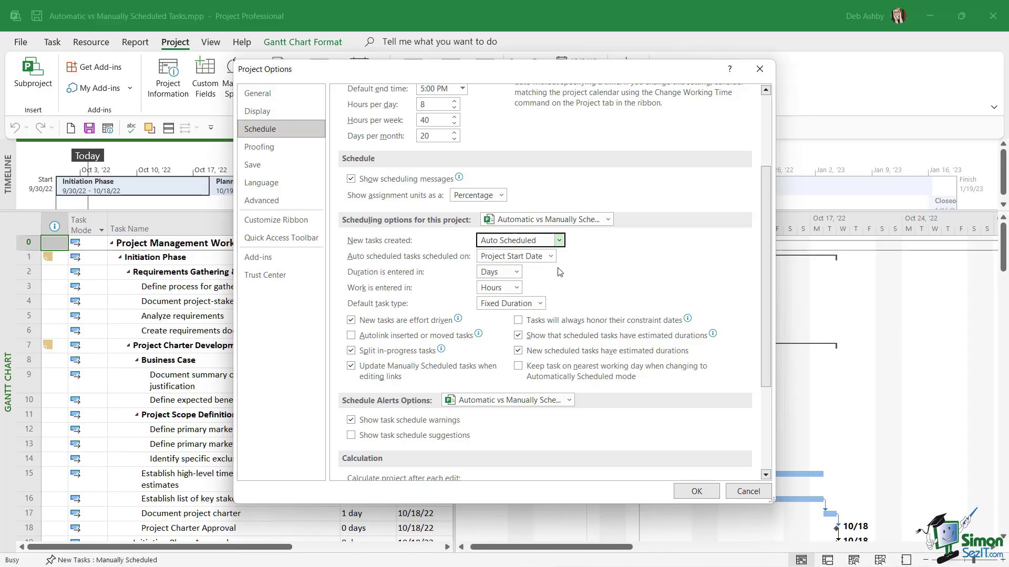
Step: Apply Auto Scheduled new tasks to All New Projects and confirm the options
left_click(607, 220)
left_click(547, 235)
scroll(538, 224, "up", 1)
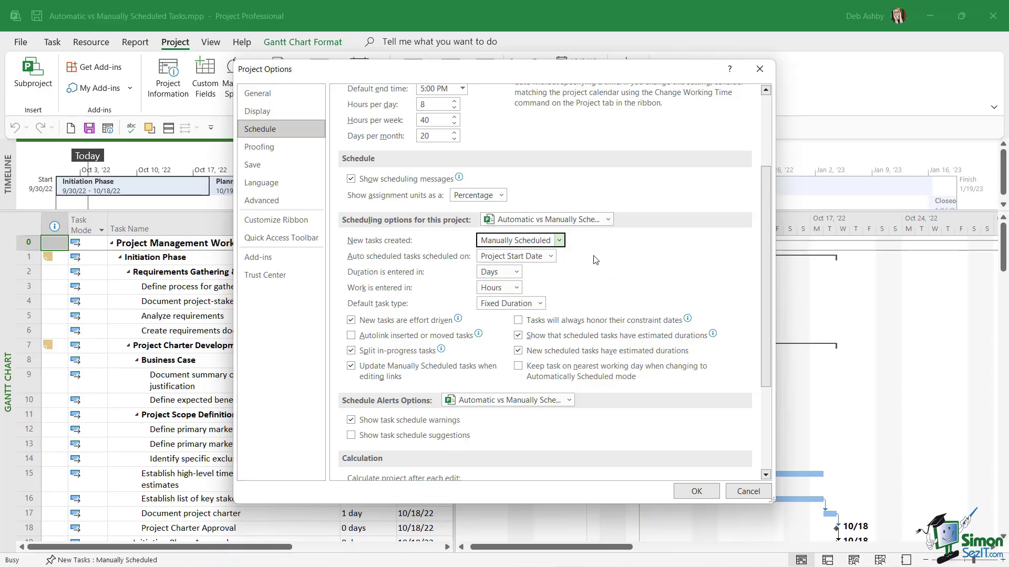
left_click(608, 219)
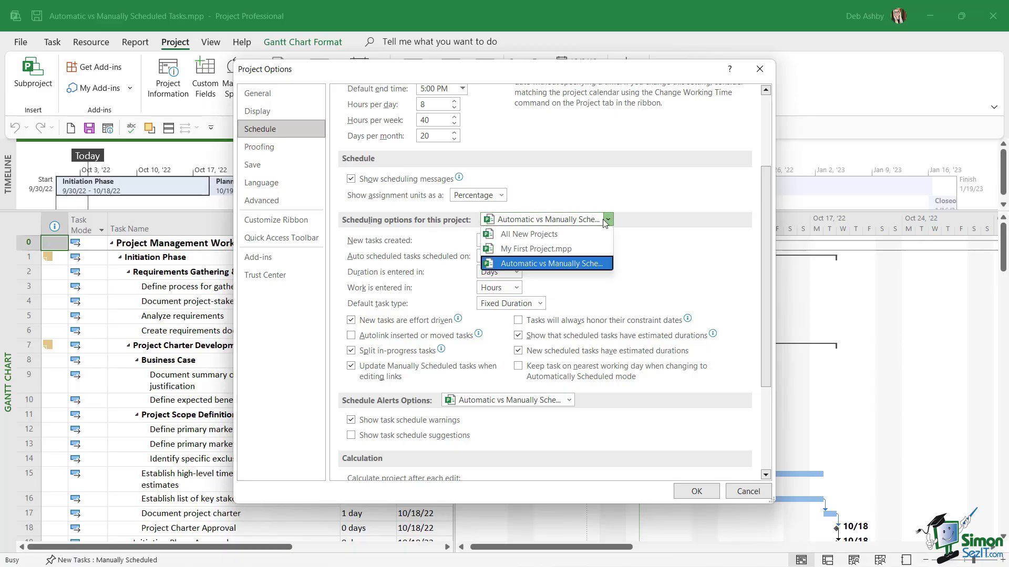
left_click(540, 233)
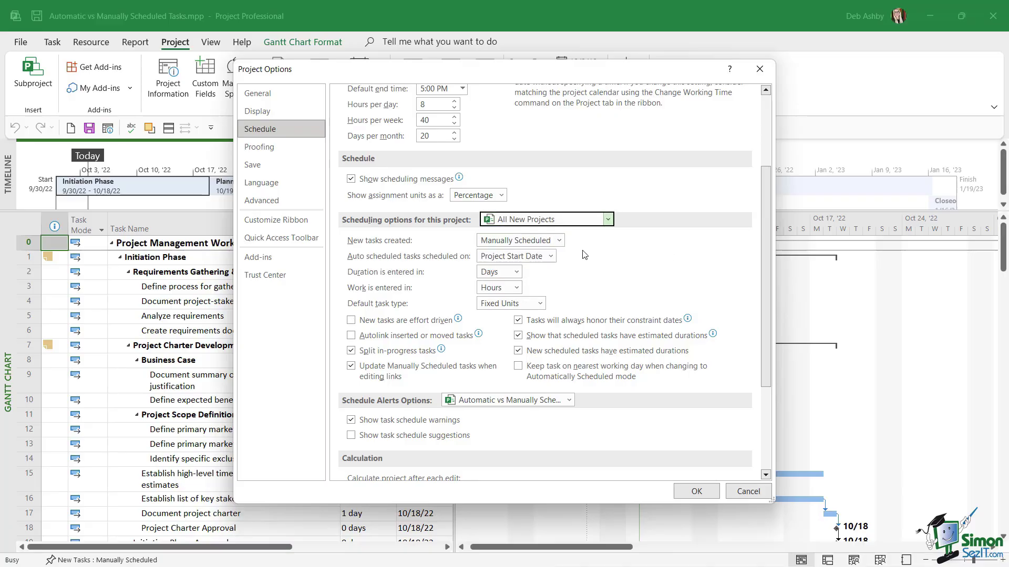
left_click(559, 240)
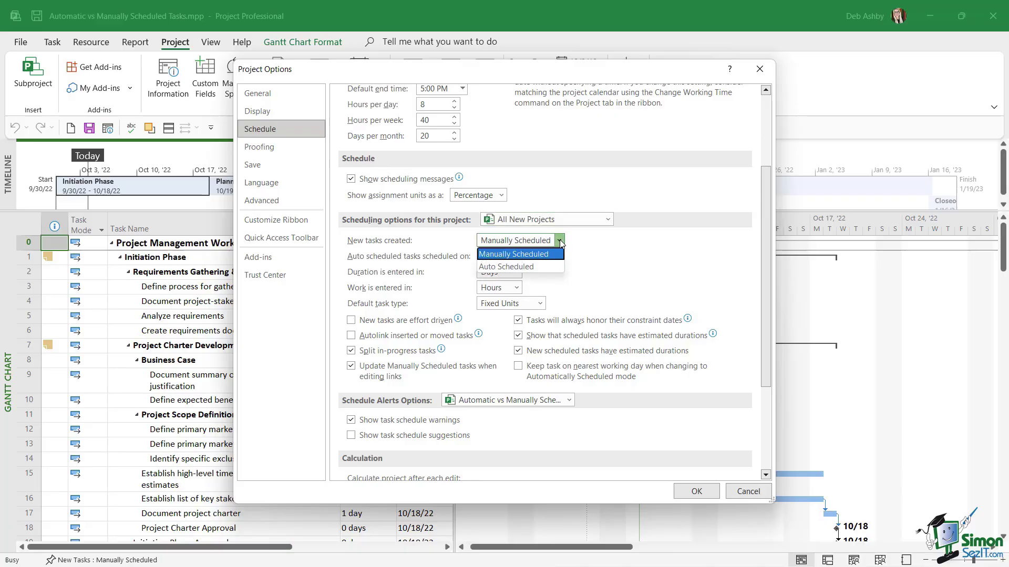
left_click(522, 268)
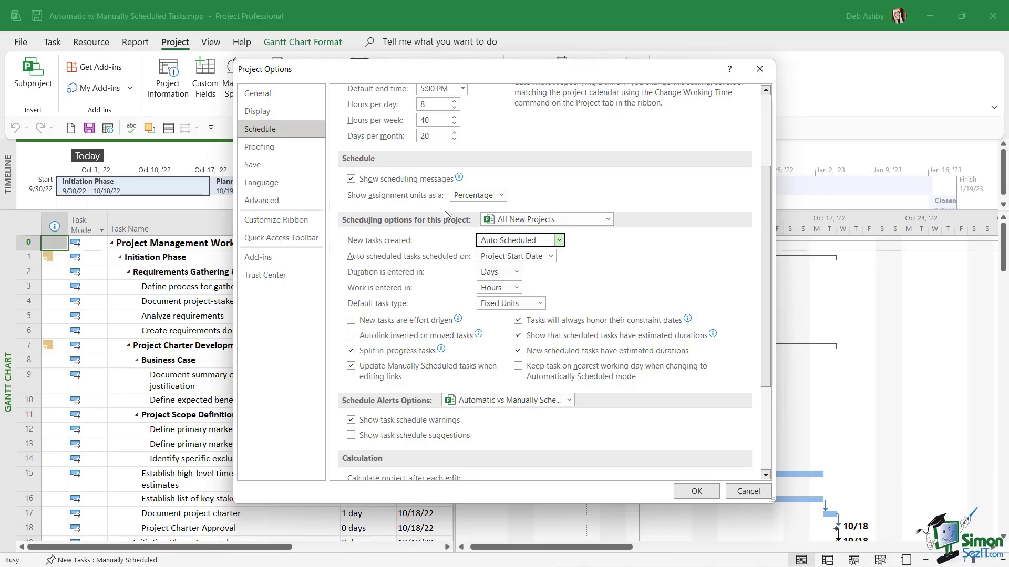
left_click(695, 492)
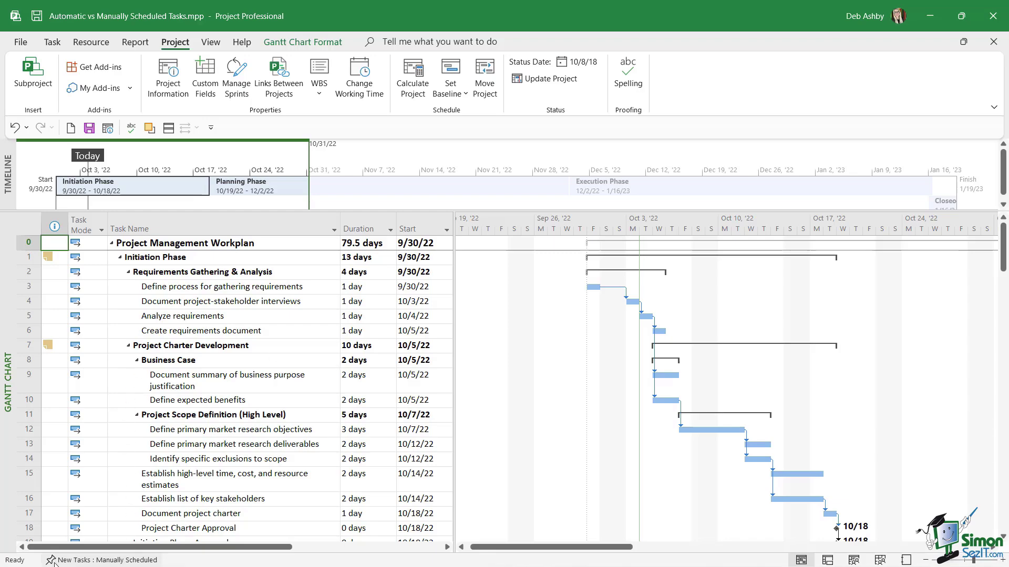
Step: Switch this project's new task mode from Manually Scheduled to Auto Scheduled in the status bar
left_click(148, 562)
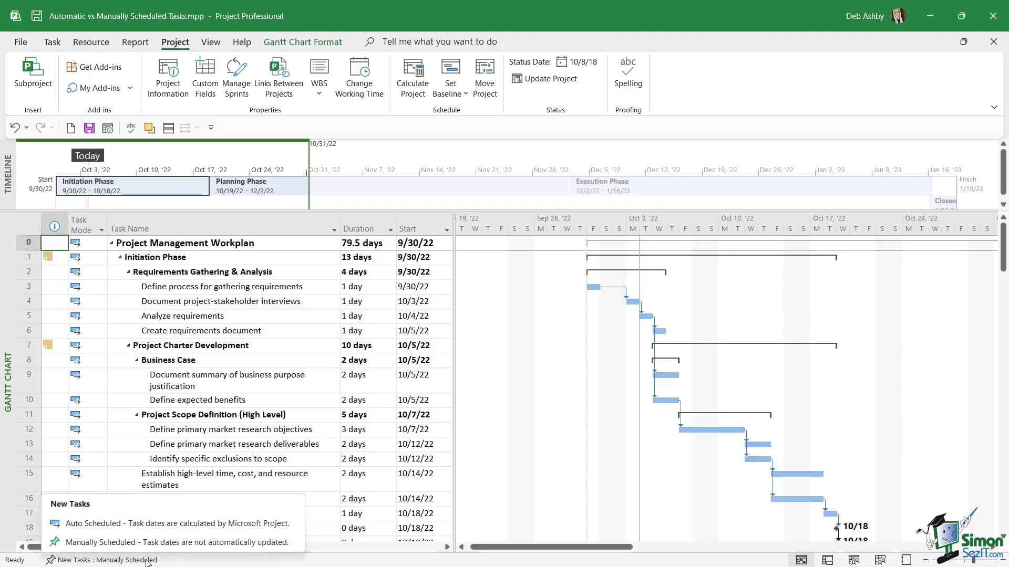
left_click(162, 524)
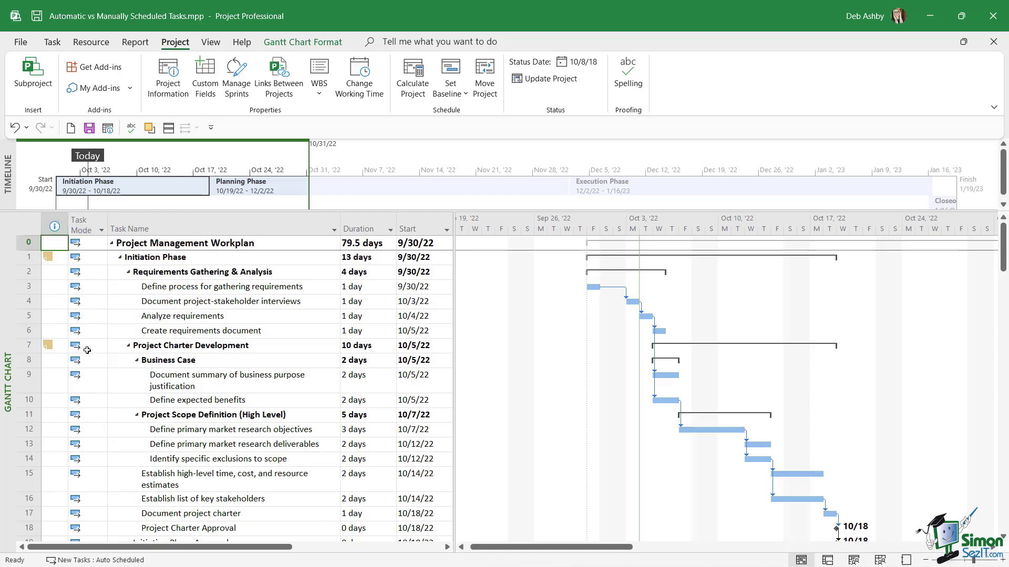
Step: Select 'Define primary market research objectives' and widen the table to reveal the Finish column
left_click(75, 273)
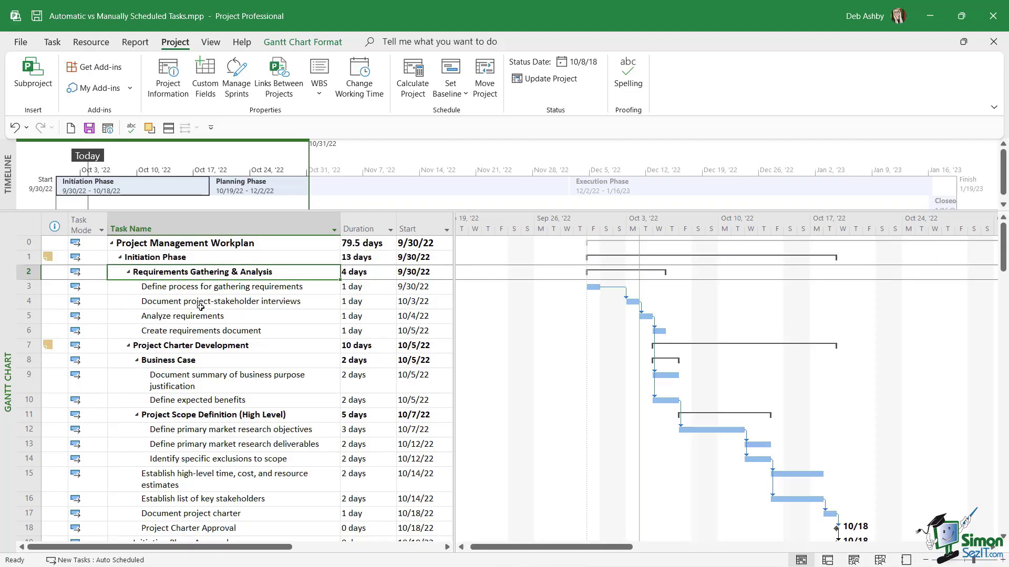
scroll(82, 318, "down", 3)
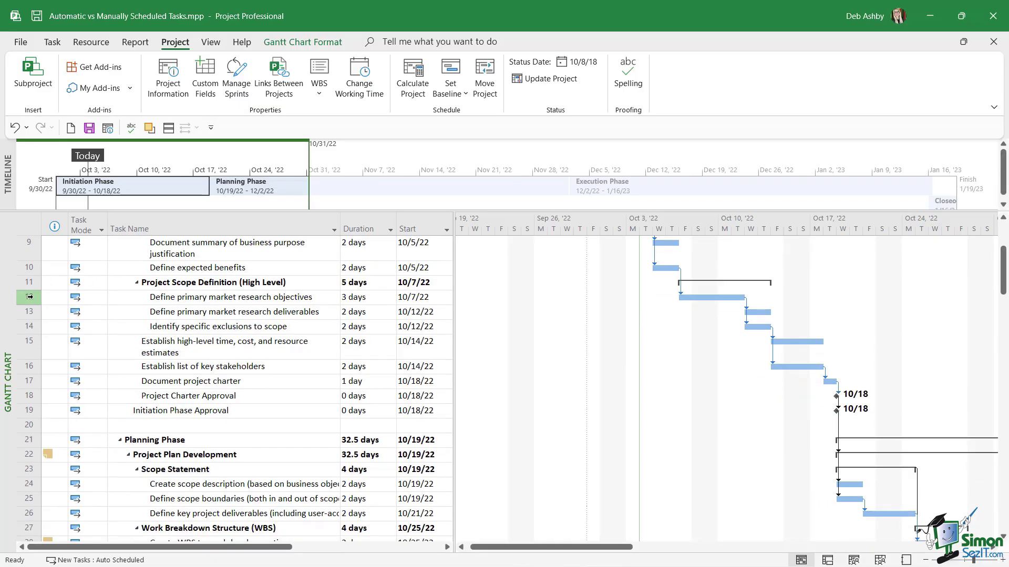
left_click(30, 297)
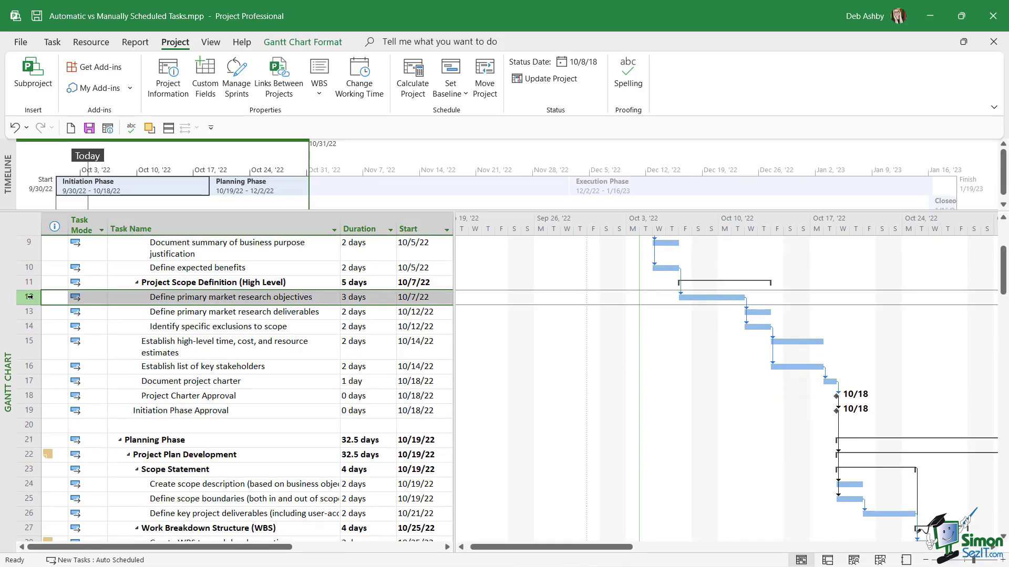
left_click_drag(454, 368, 509, 368)
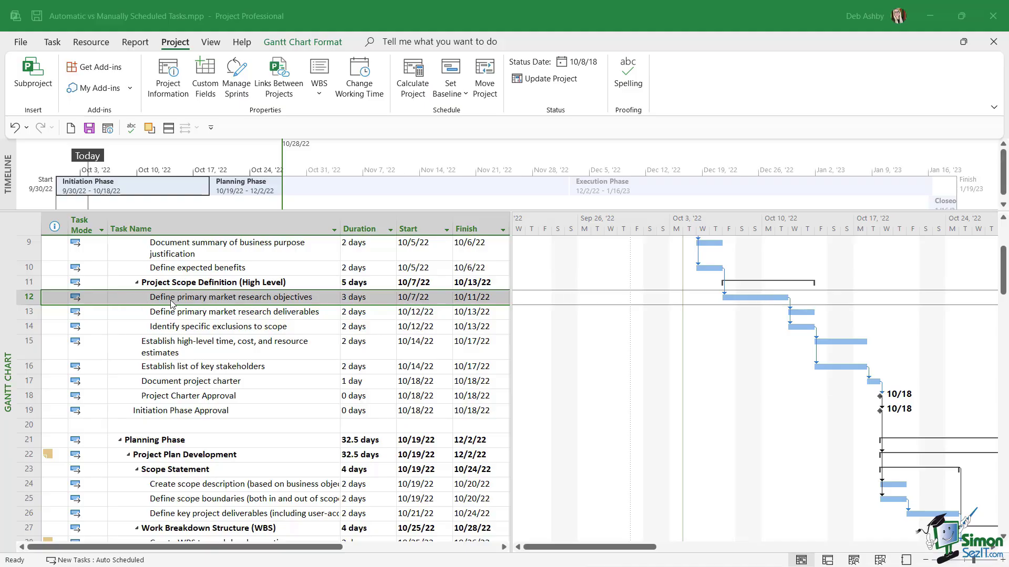
left_click(354, 298)
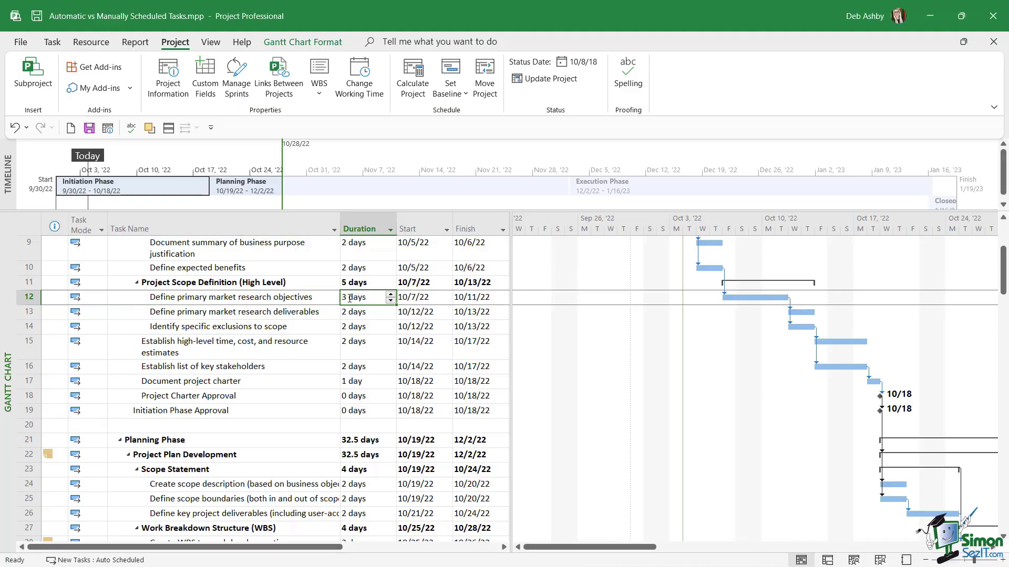
left_click(391, 294)
left_click(391, 294)
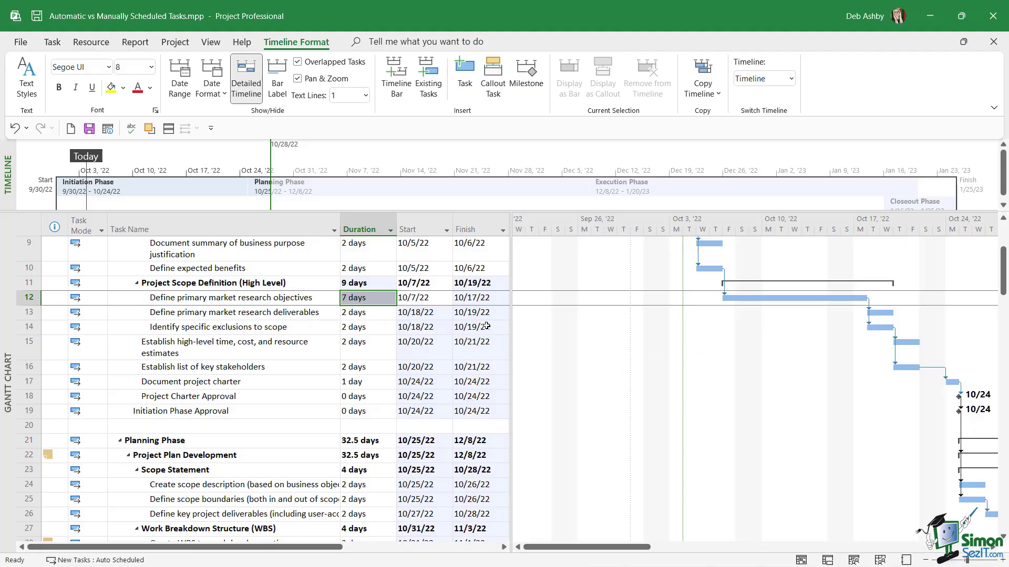
Step: Insert a blank task at row 15, above 'Establish high-level time, cost, and resource estimates'
left_click(24, 351)
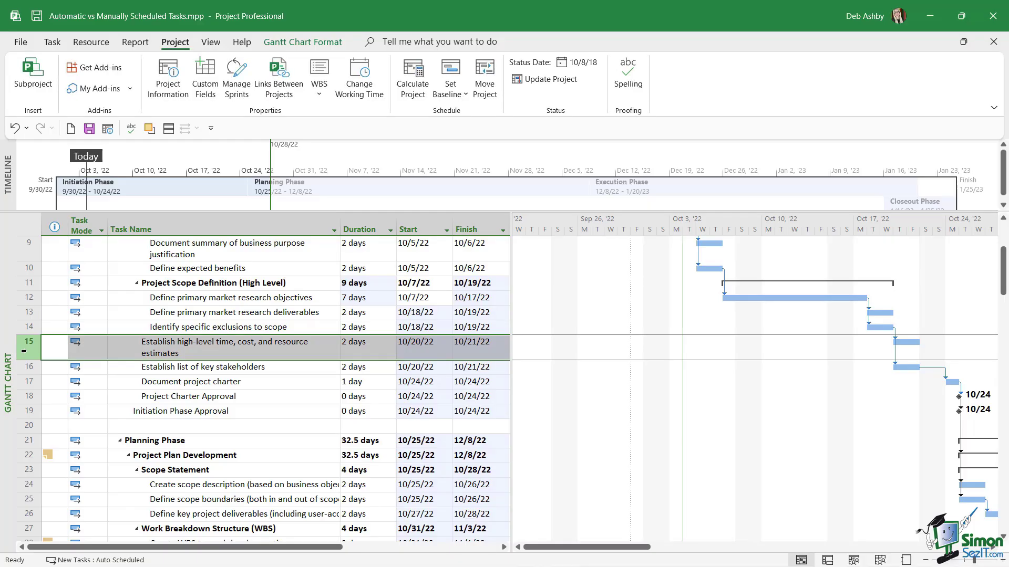
right_click(27, 351)
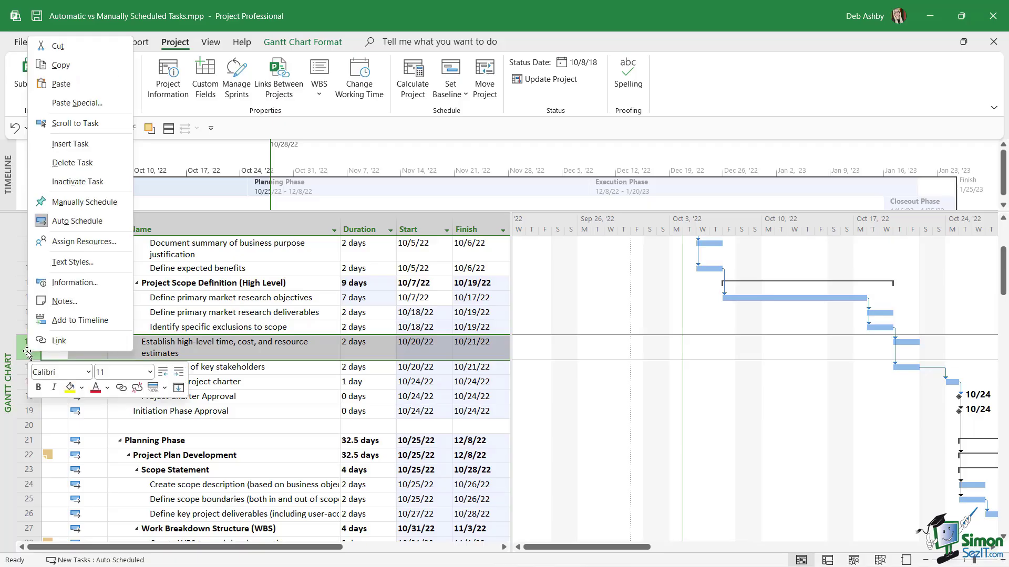
left_click(98, 145)
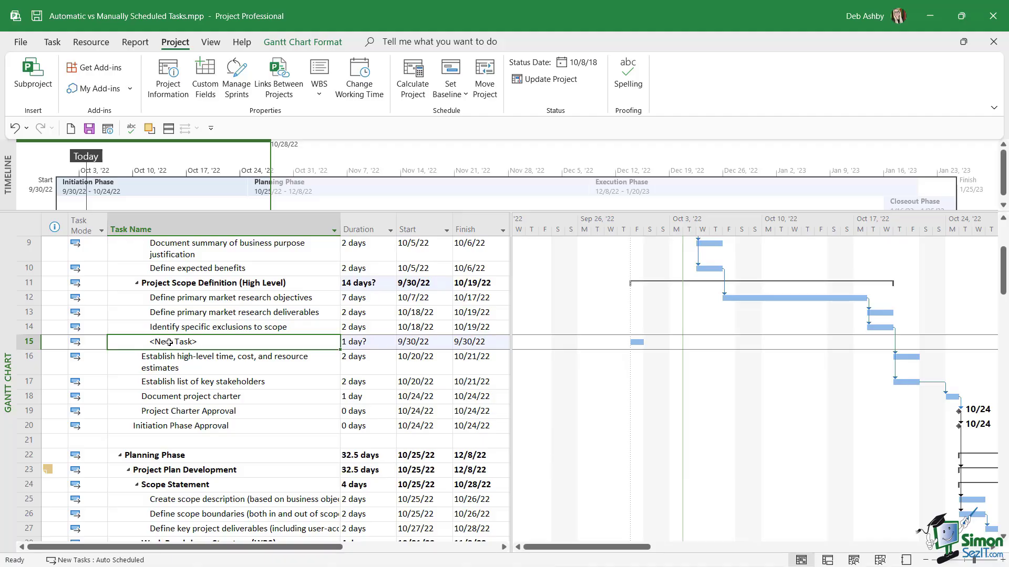
Step: Set the new row 15 task's Task Mode to Manually Scheduled
key("shift+space")
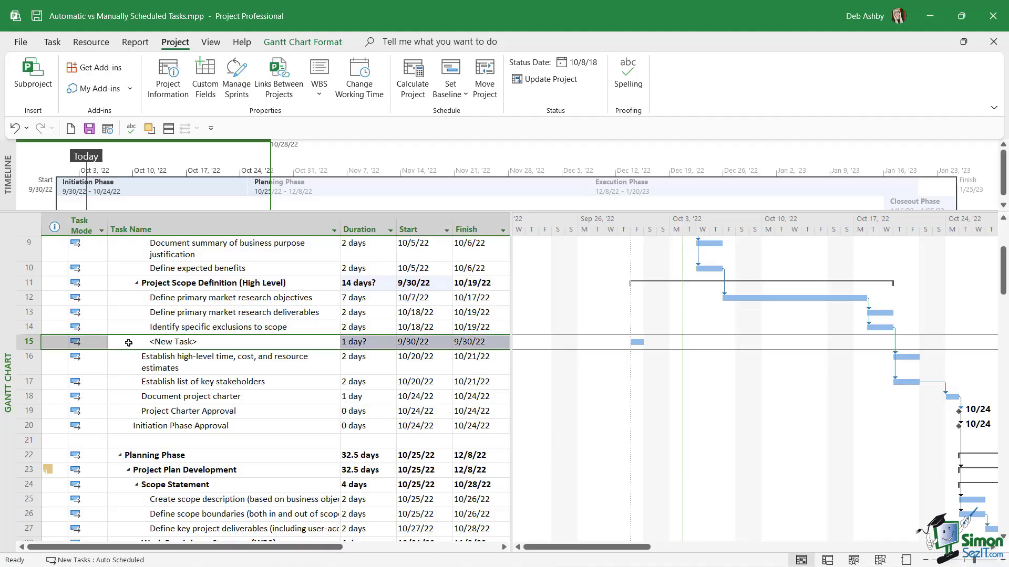
left_click(93, 343)
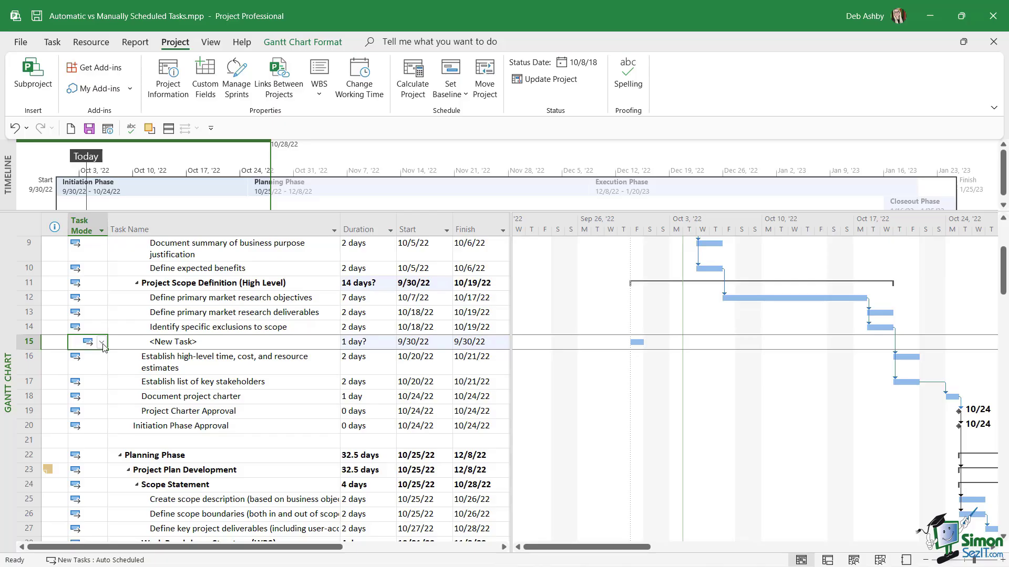
left_click(102, 344)
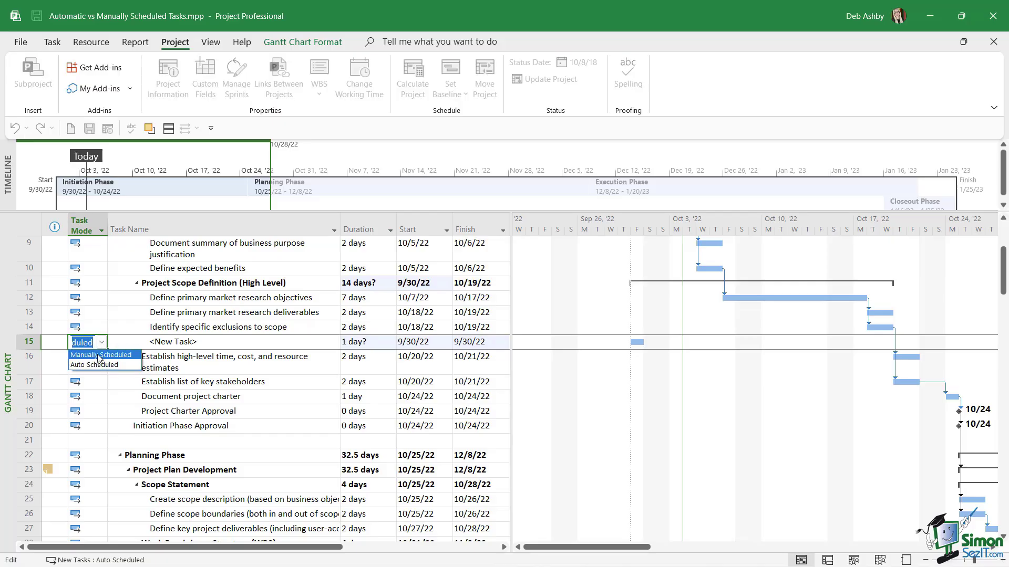
left_click(98, 356)
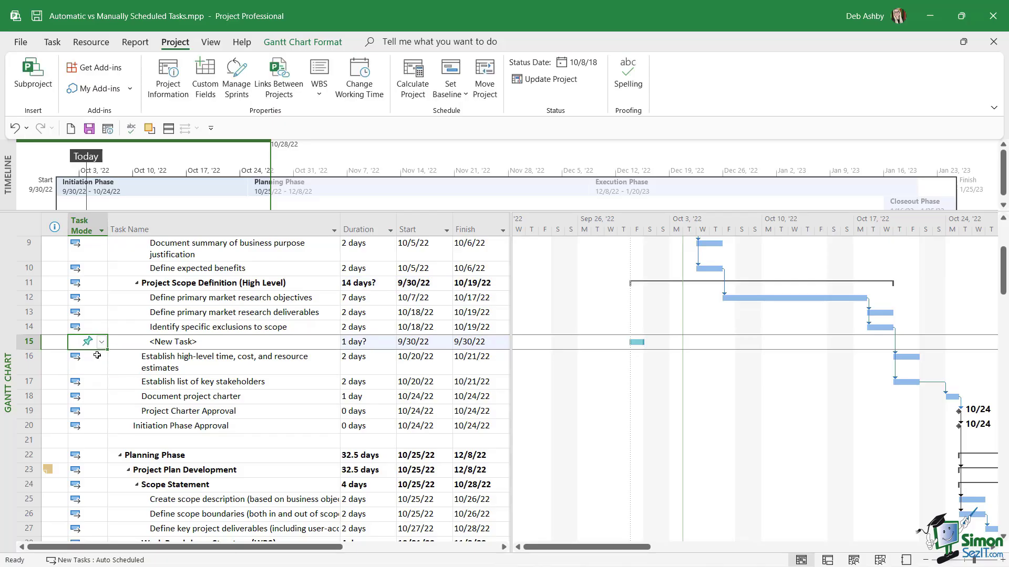
left_click(244, 341)
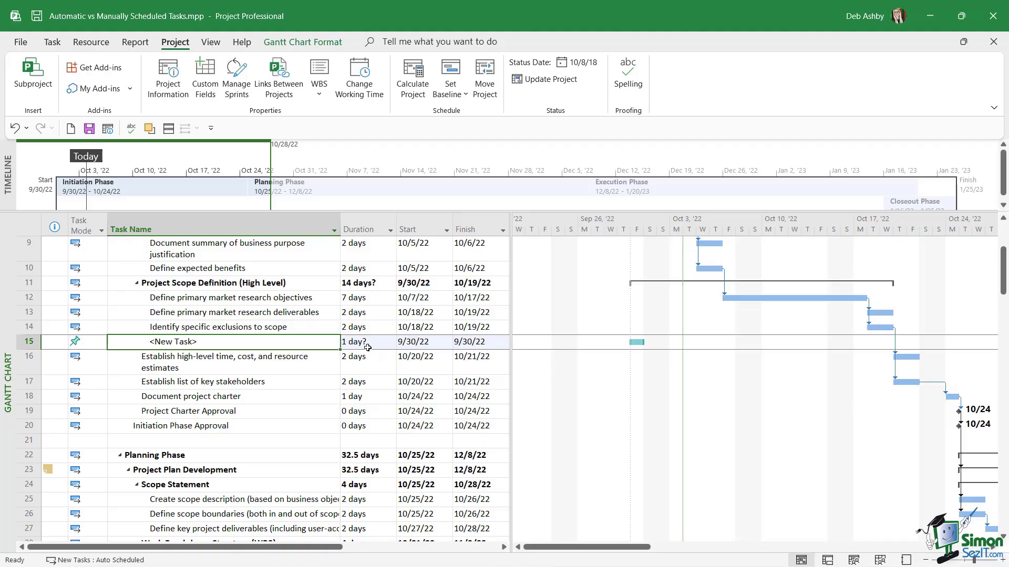
Step: Rename row 15 to 'Finalise market research results' and raise its duration to 2 days
left_click(204, 344)
left_click_drag(203, 344, 103, 341)
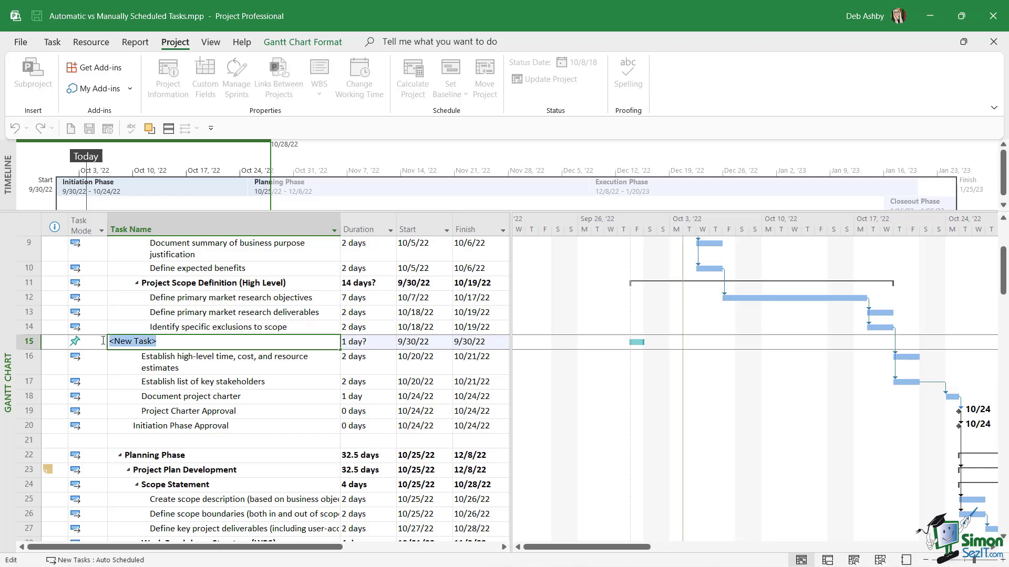
type("Fin")
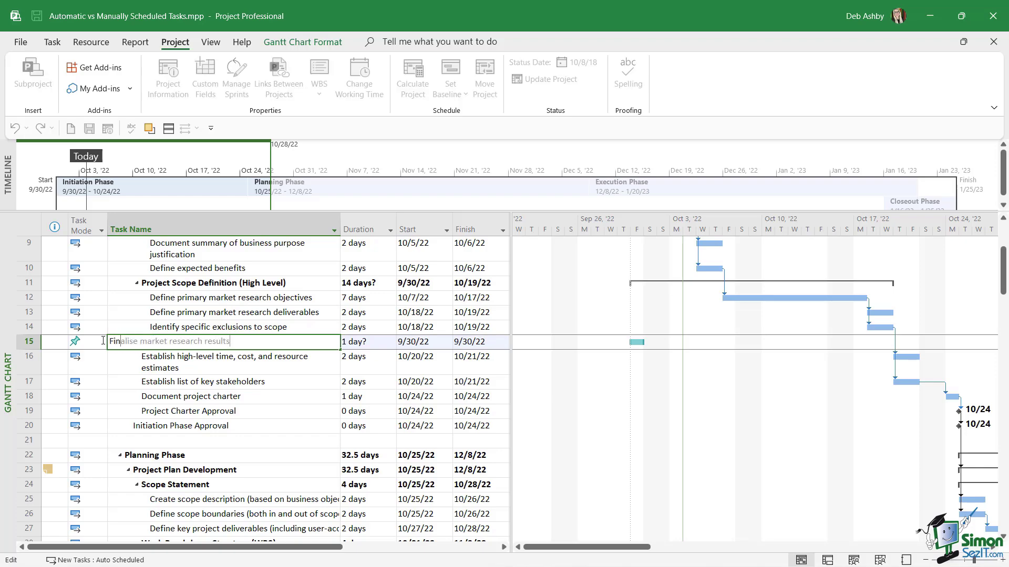
type("alise market research results")
key("Tab")
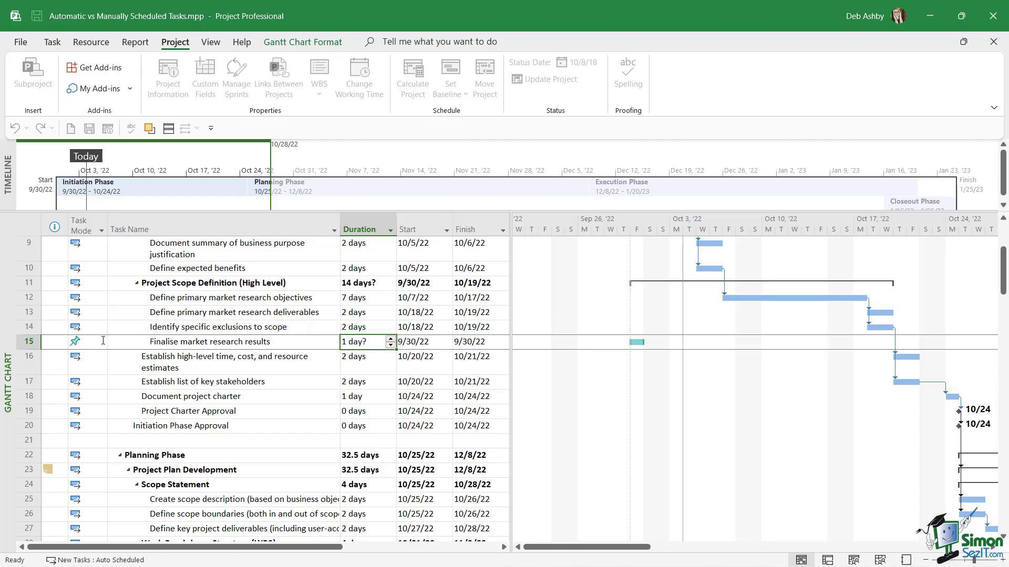
left_click(391, 339)
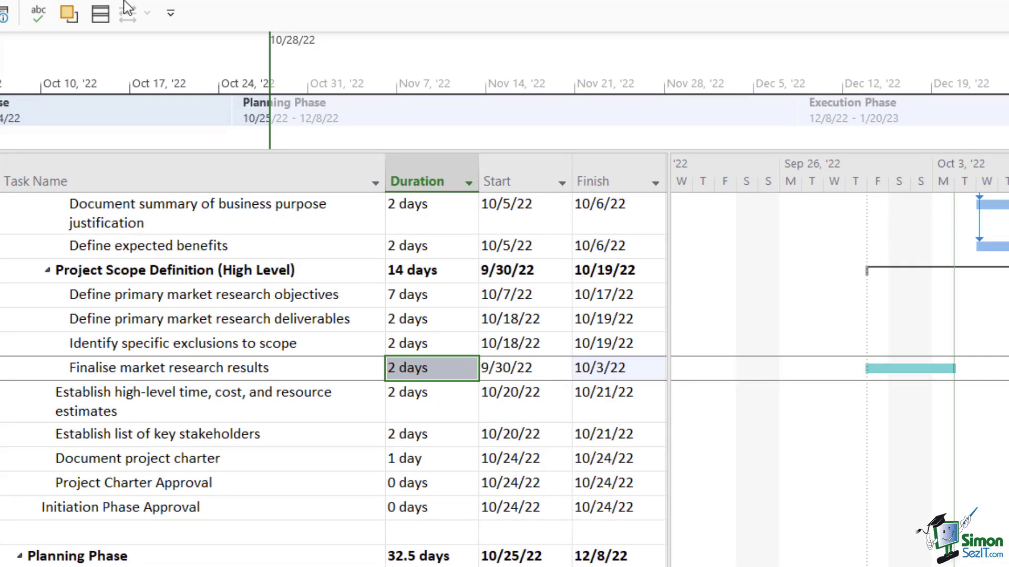
key("alt+p")
key("i")
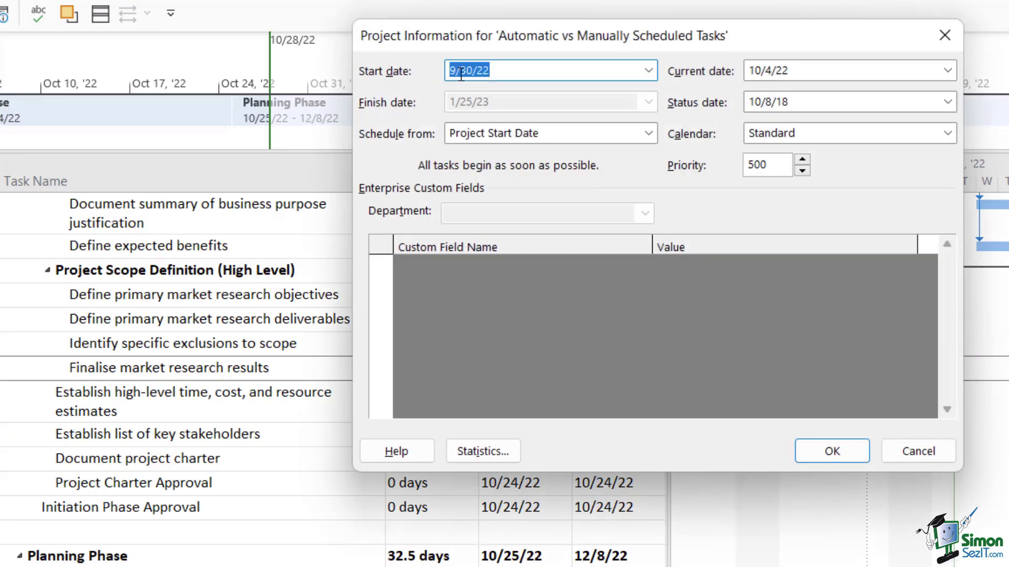
left_click(925, 452)
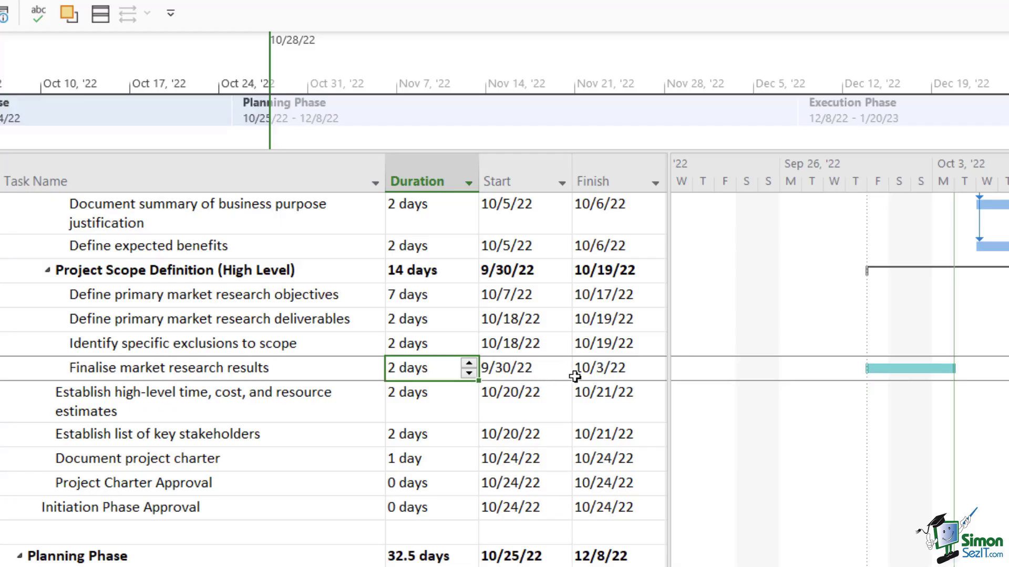
Step: Replace the task's Finish date with the text 'confrim with team'
left_click(590, 367)
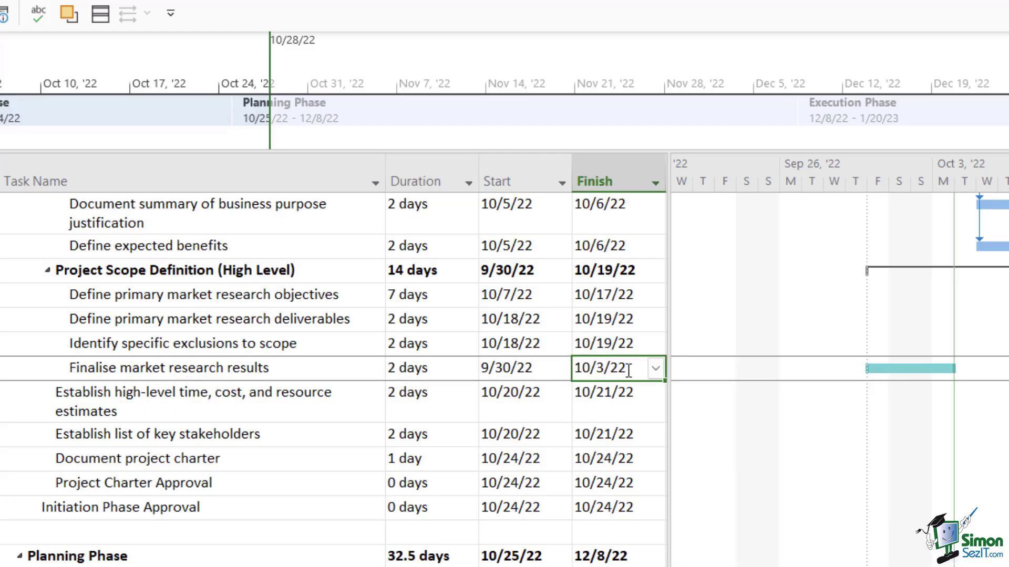
double_click(626, 366)
type("conf")
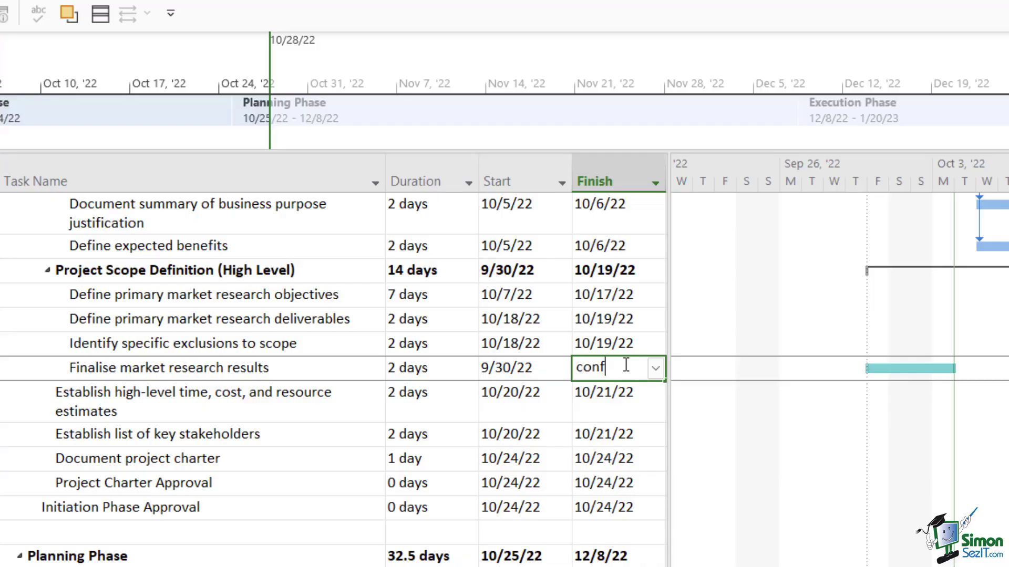
type("rim with team")
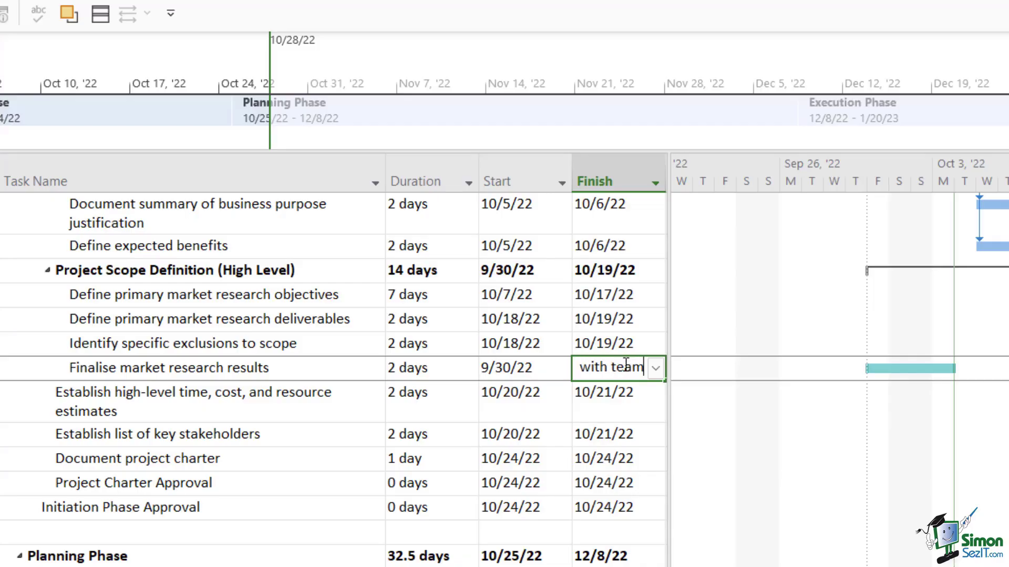
key("Return")
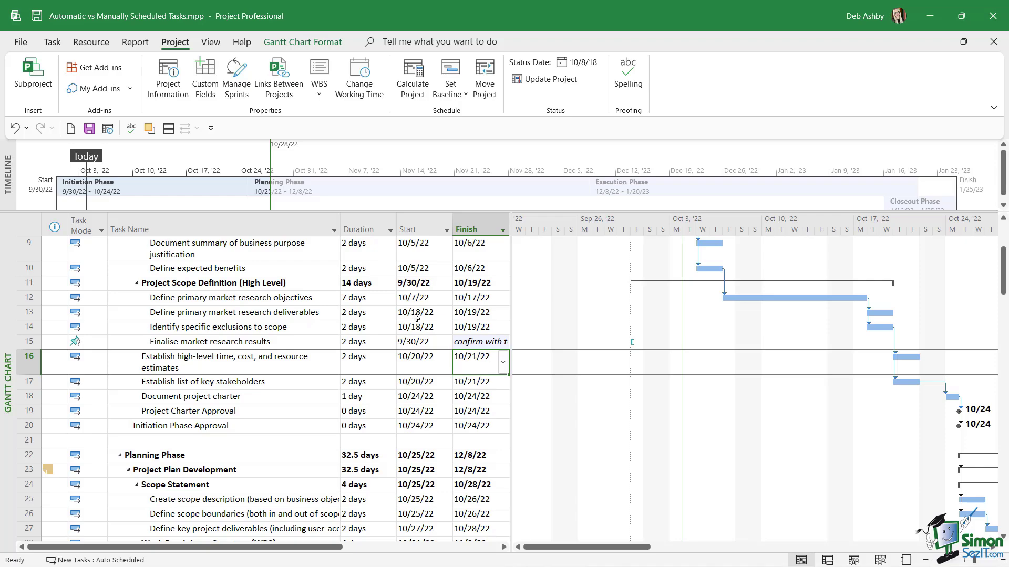
Step: Enter 10/20/22 as the task's Start date, so it finishes 10/21/22
left_click(412, 345)
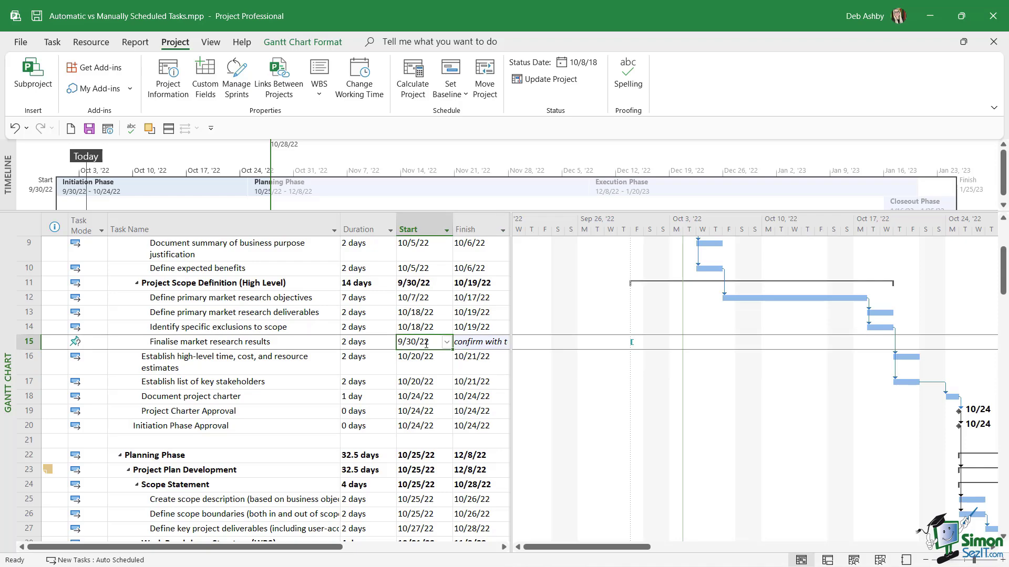
type("10/")
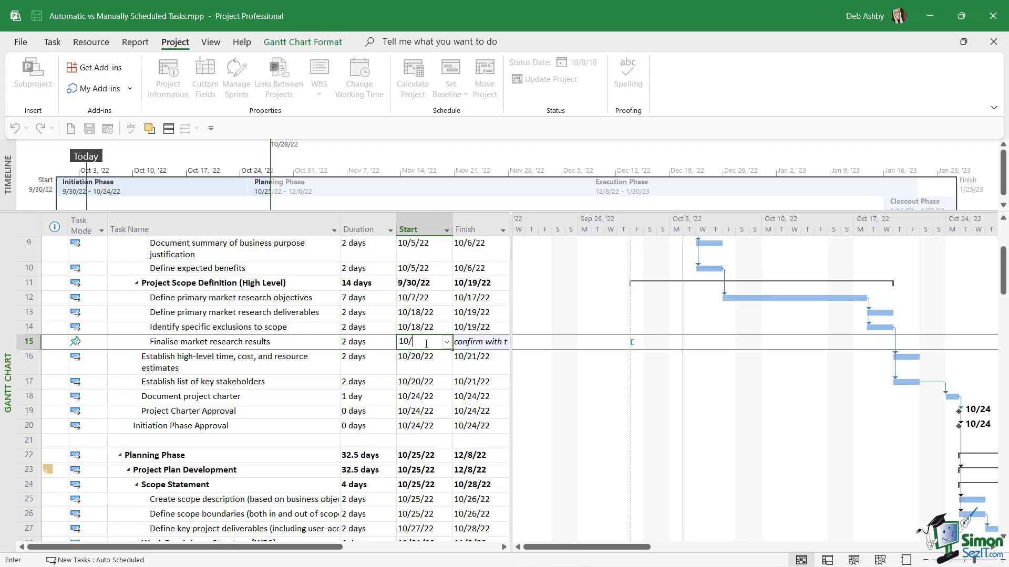
type("20/22")
key("Tab")
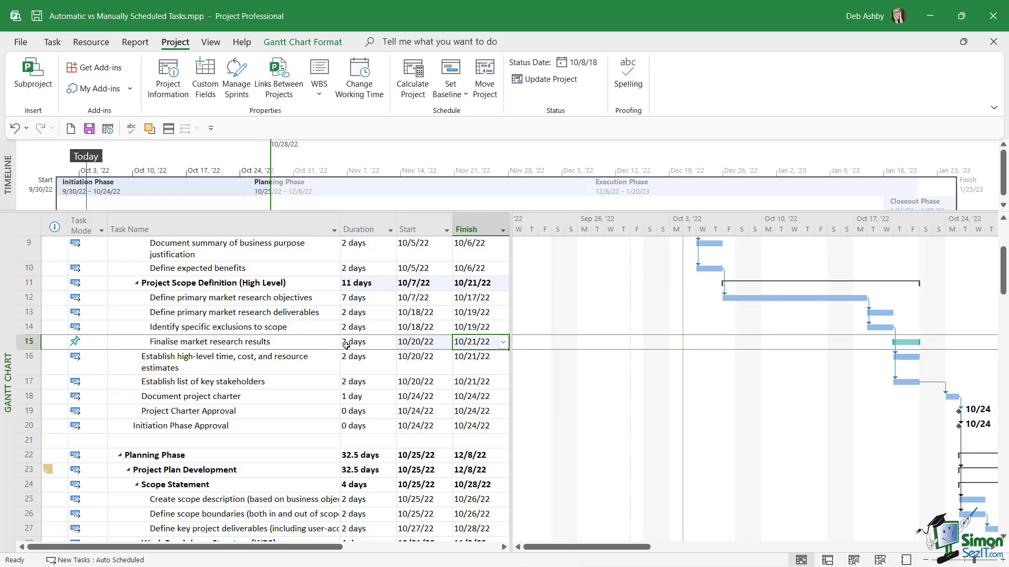